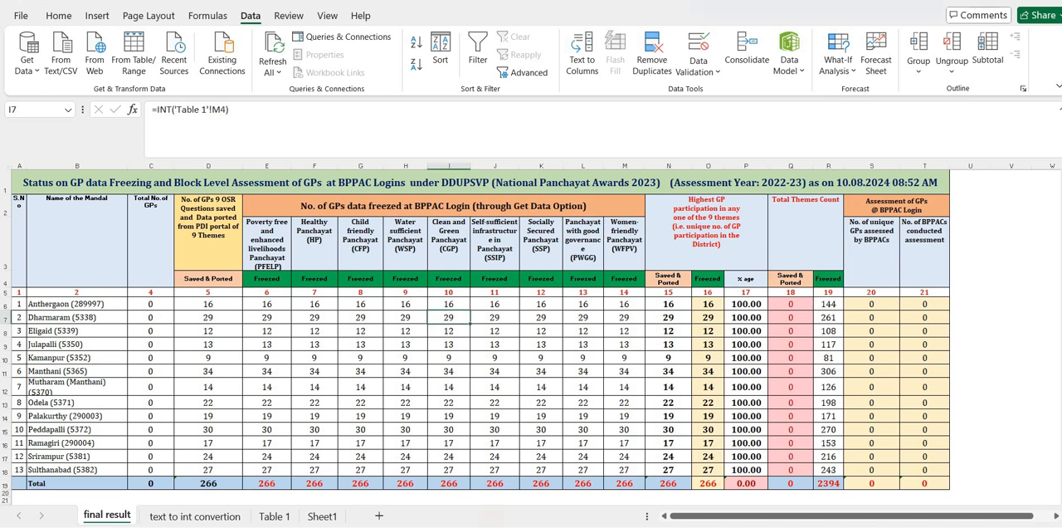
Inspect the title formula on the final result sheet, and open Sheet1 at cell A10.
click(481, 182)
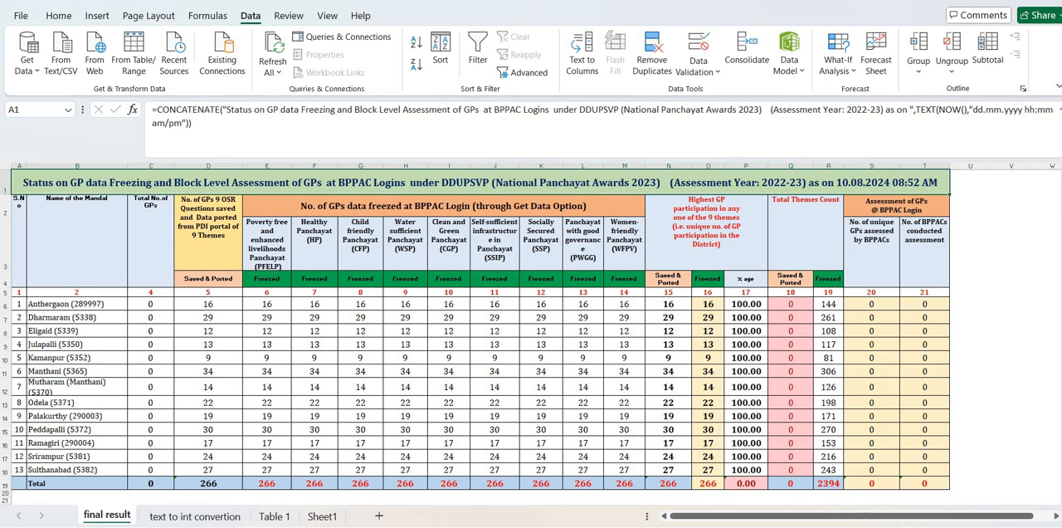
click(151, 241)
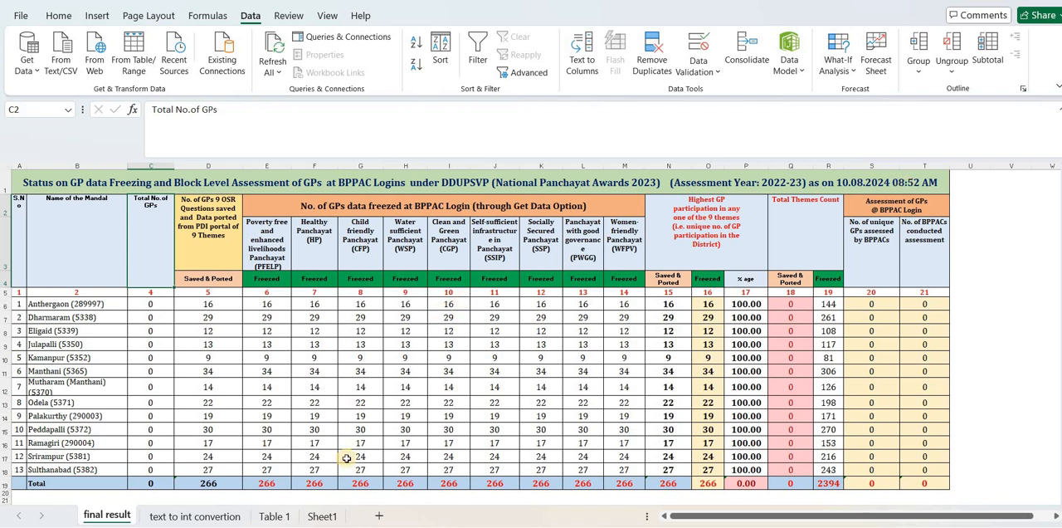
click(322, 516)
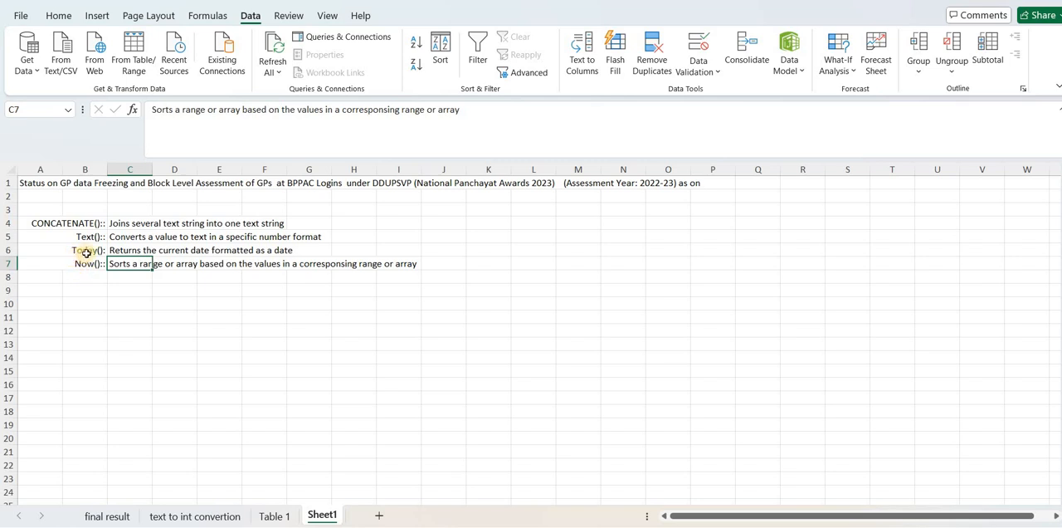
click(62, 302)
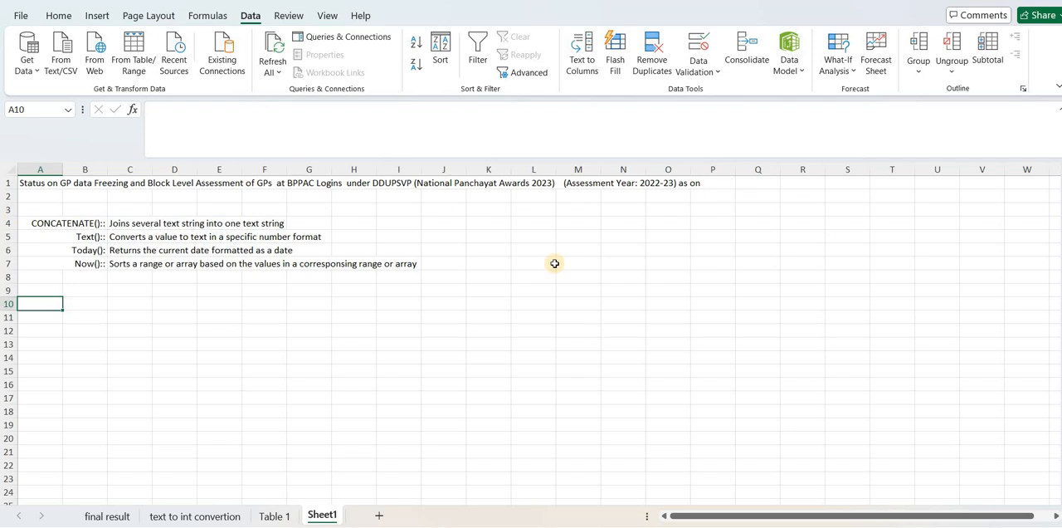
text(=co)
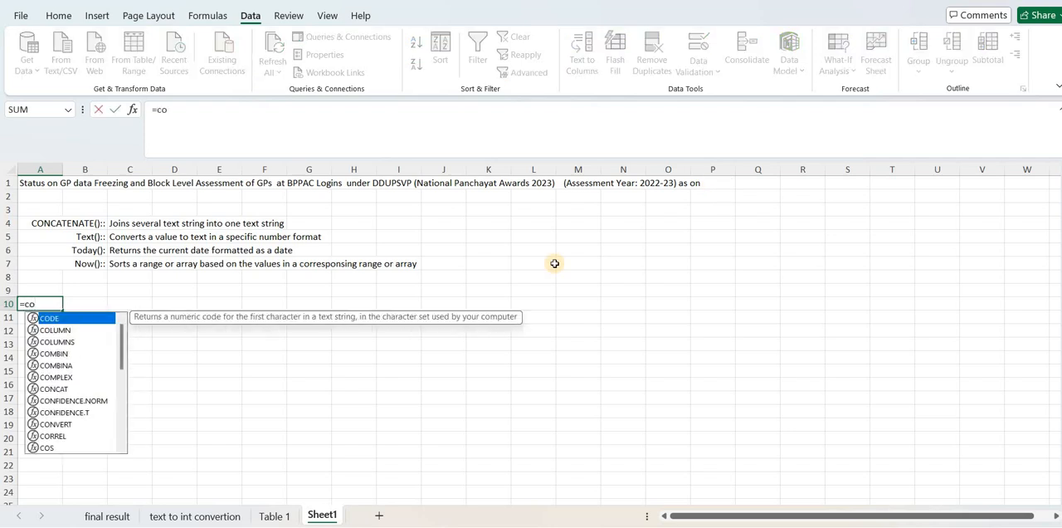
text(nca)
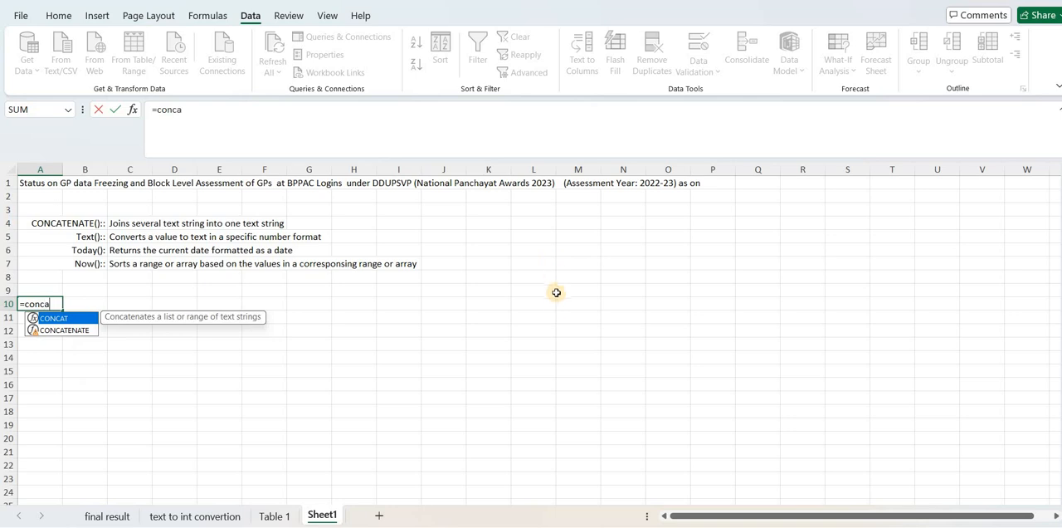
scroll(126, 315, right, 5)
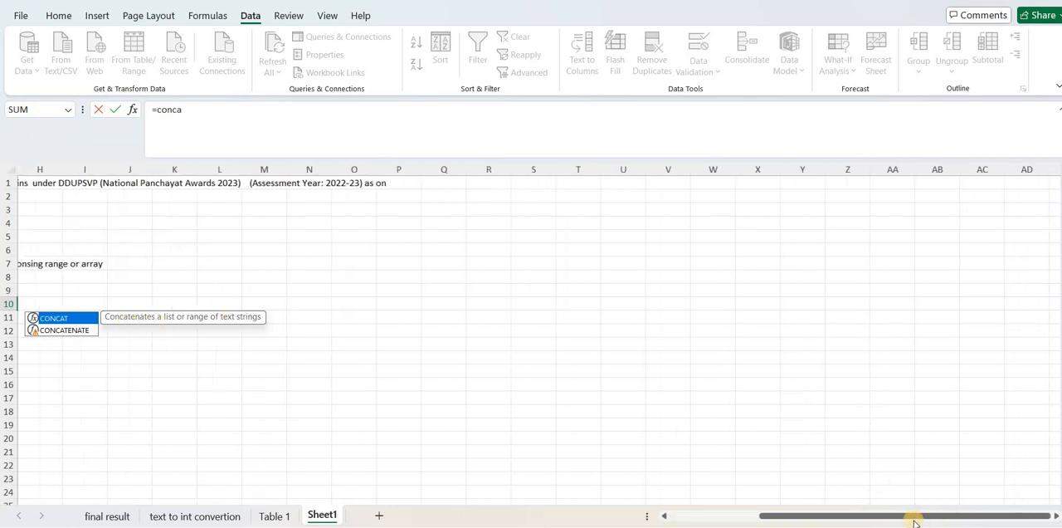
drag(915, 521, 571, 521)
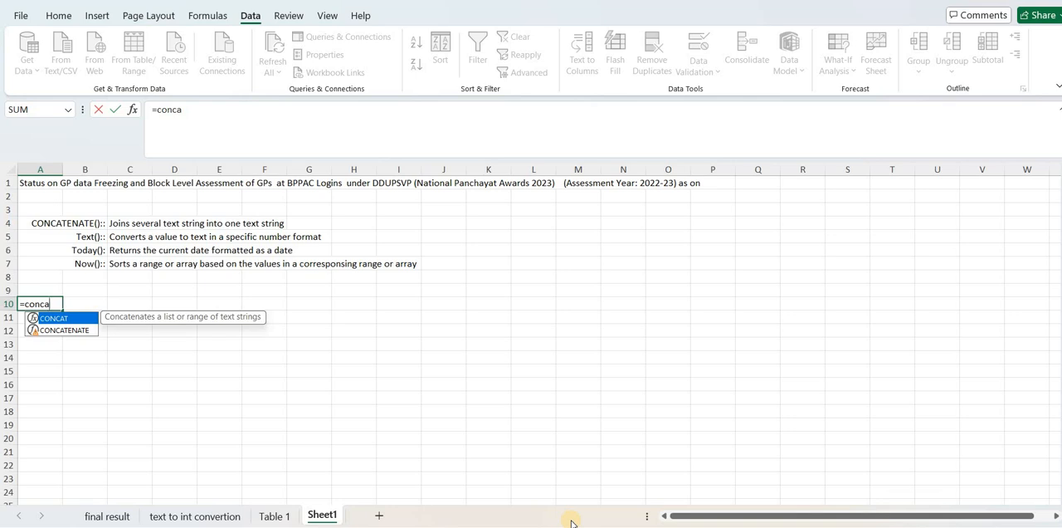
text(tenat)
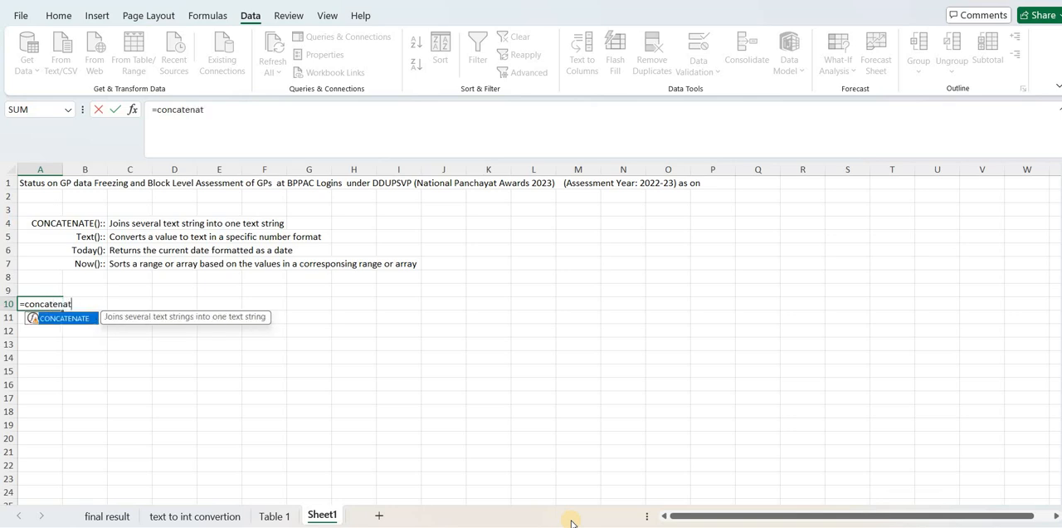
text(e()
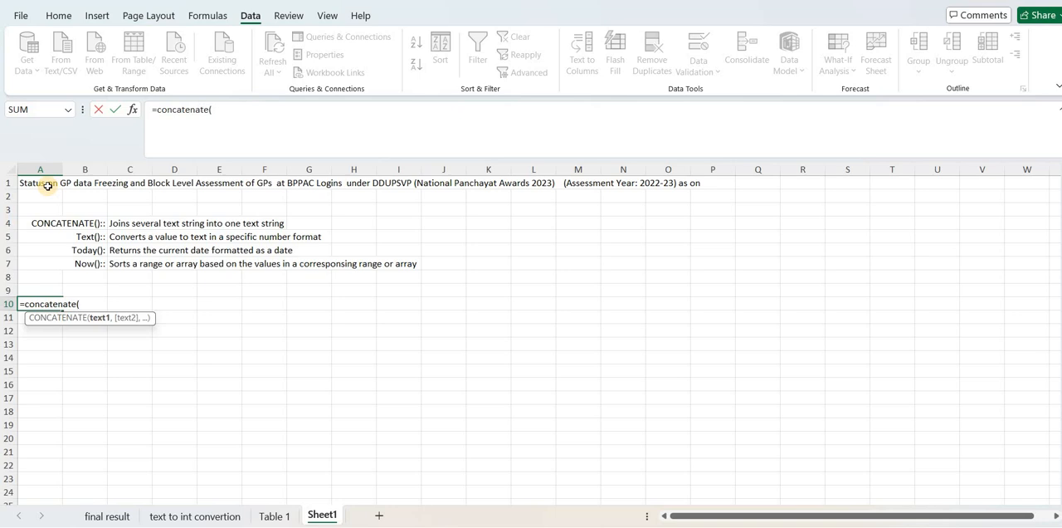
text(")
text(Status)
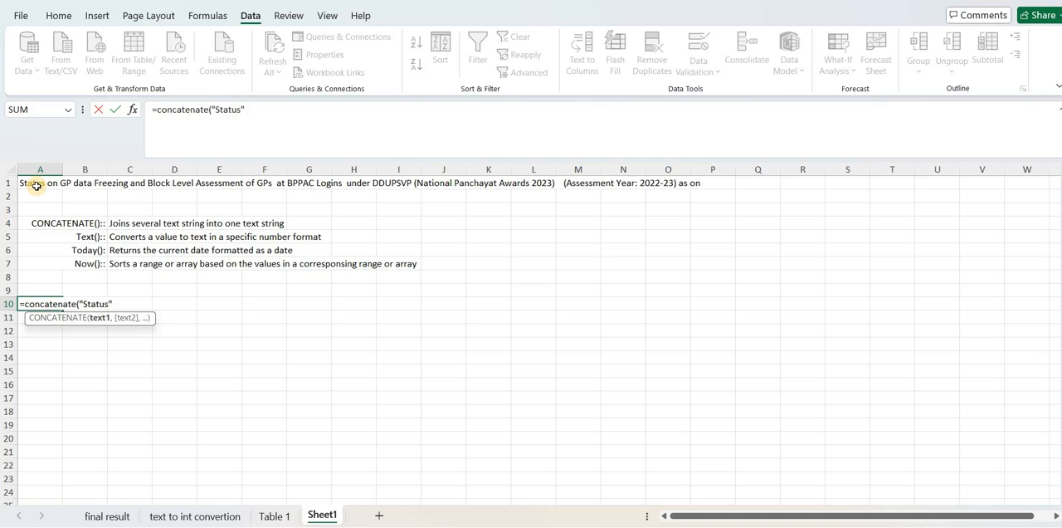
key(BackSpace)
key(BackSpace)
key(BackSpace)
key(BackSpace)
key(BackSpace)
key(BackSpace)
click(36, 186)
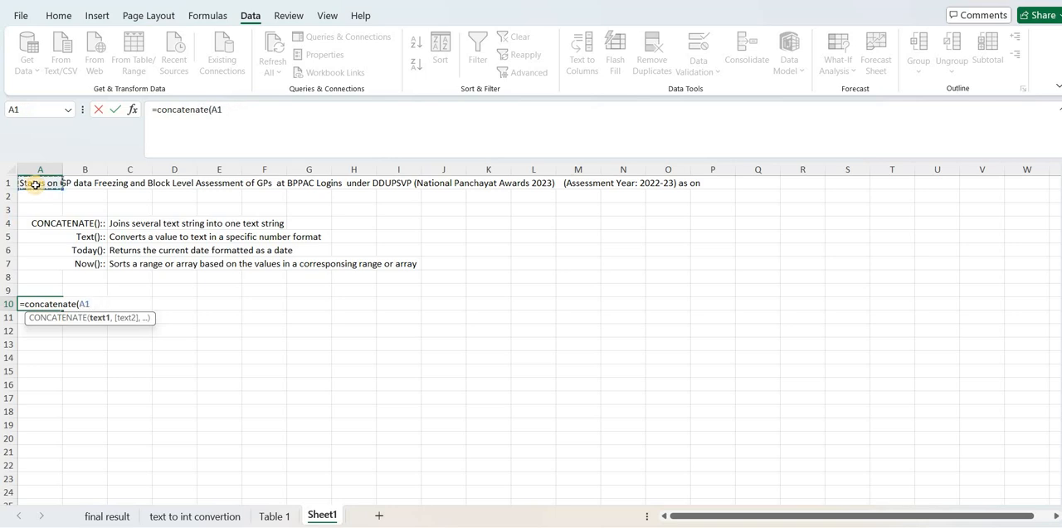
text(,)
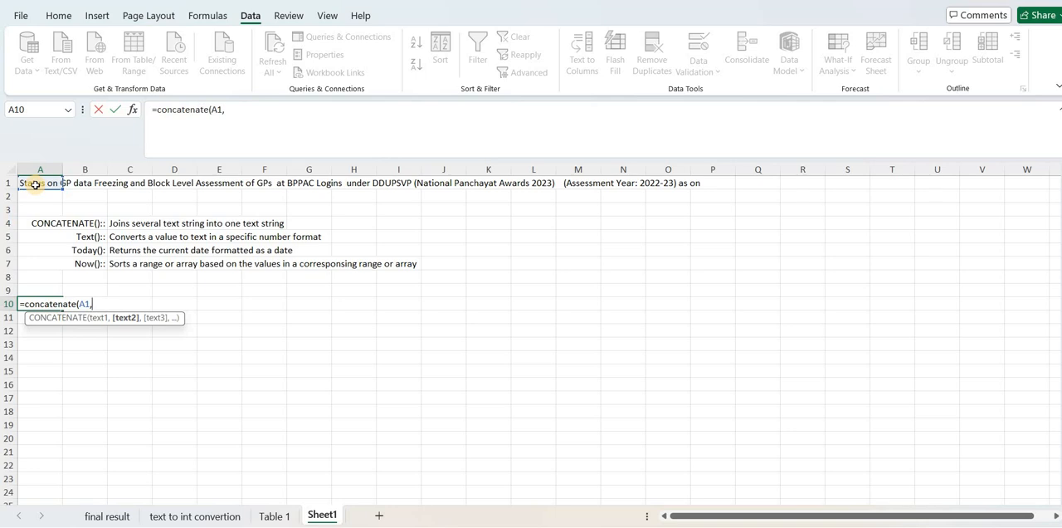
text(text)
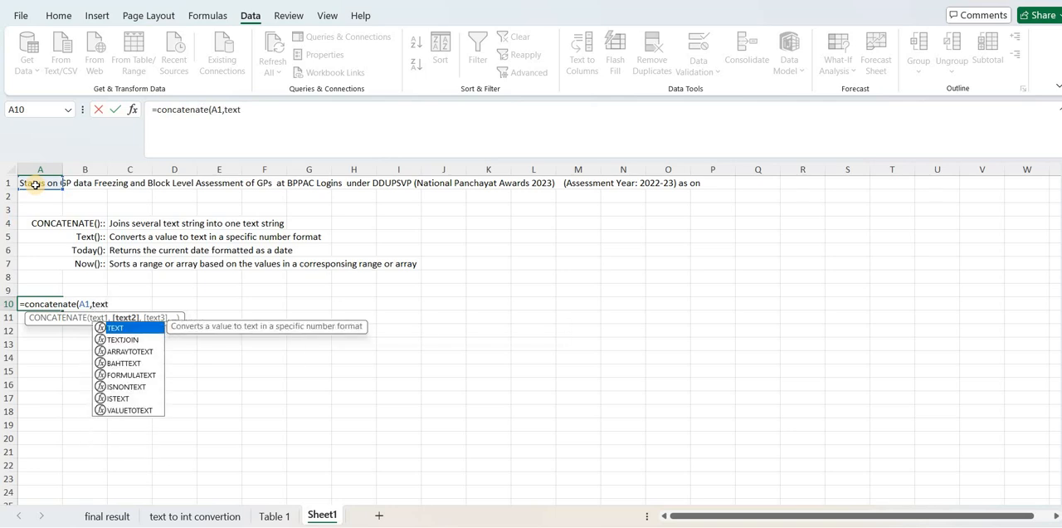
text(()
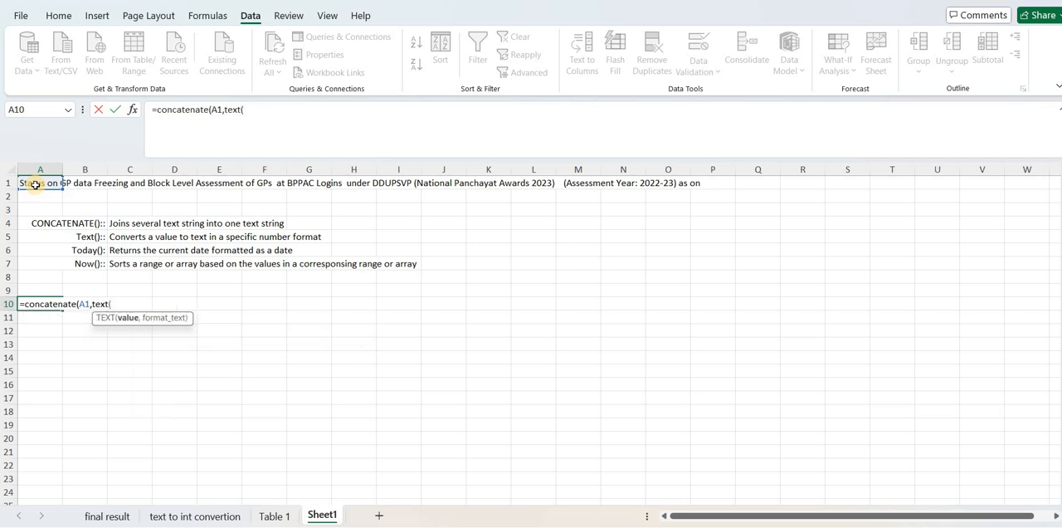
text(now)
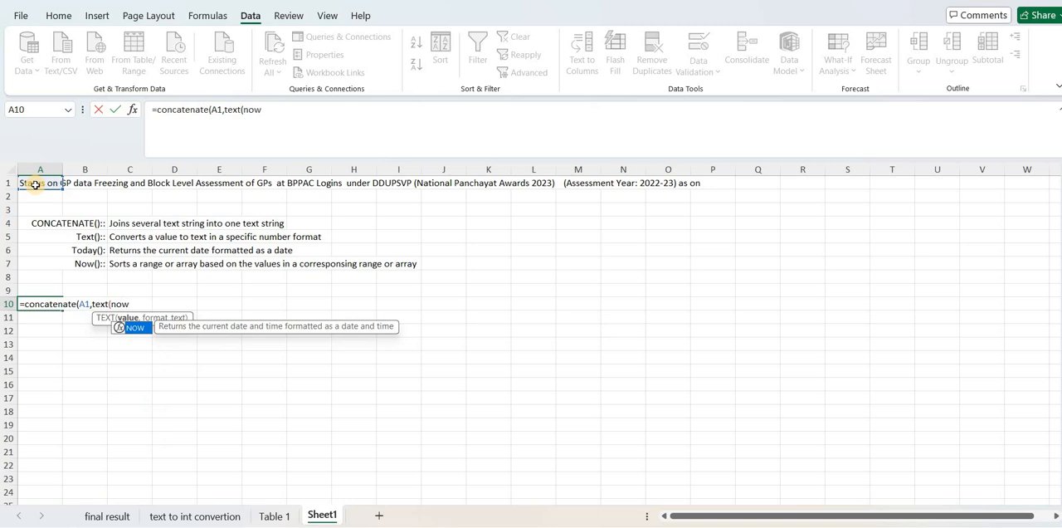
text(())
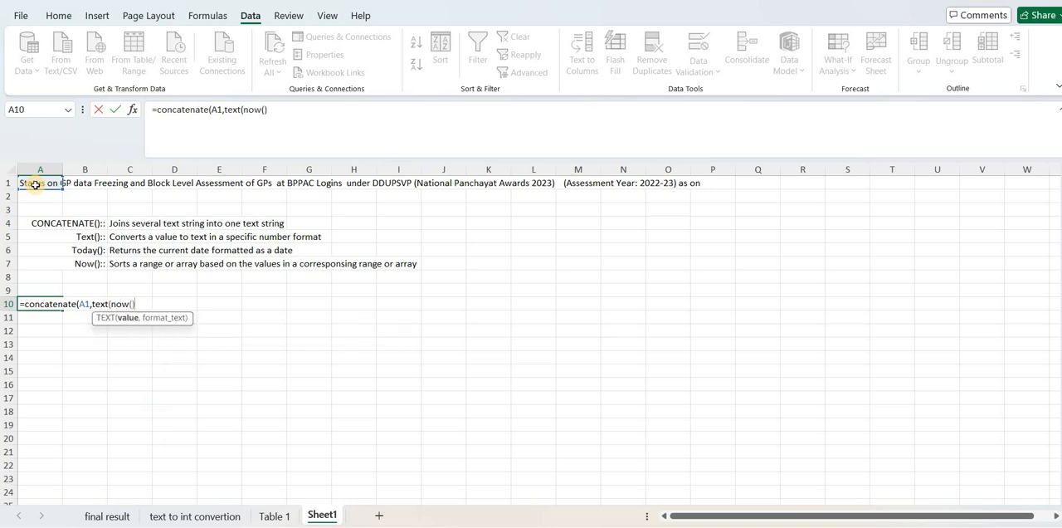
key(BackSpace)
key(BackSpace)
key(BackSpace)
key(BackSpace)
key(BackSpace)
key(BackSpace)
key(BackSpace)
key(BackSpace)
key(BackSpace)
key(BackSpace)
key(BackSpace)
key(BackSpace)
key(BackSpace)
key(BackSpace)
key(BackSpace)
key(BackSpace)
key(BackSpace)
key(BackSpace)
key(BackSpace)
key(BackSpace)
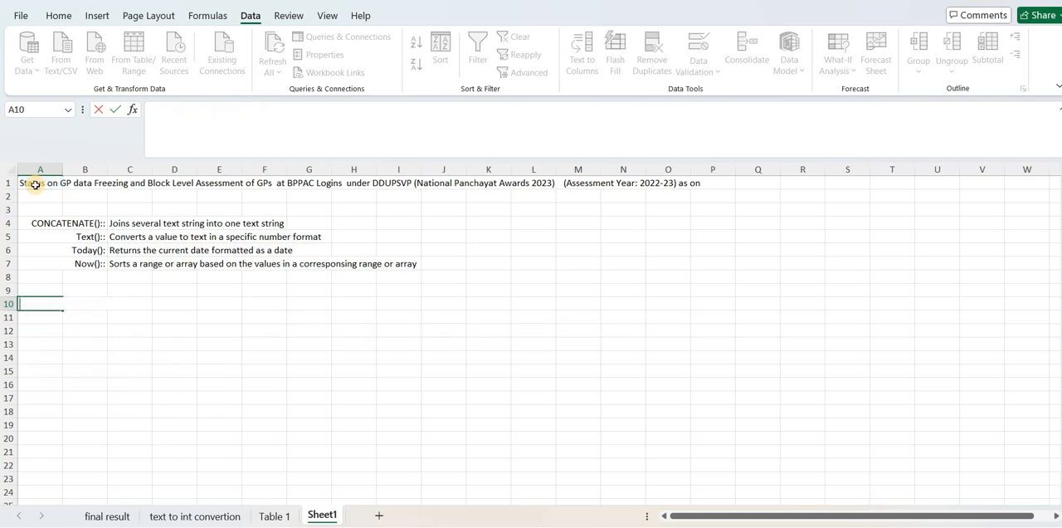
Enter the formula =now() in cell A10 of Sheet1.
text(=now)
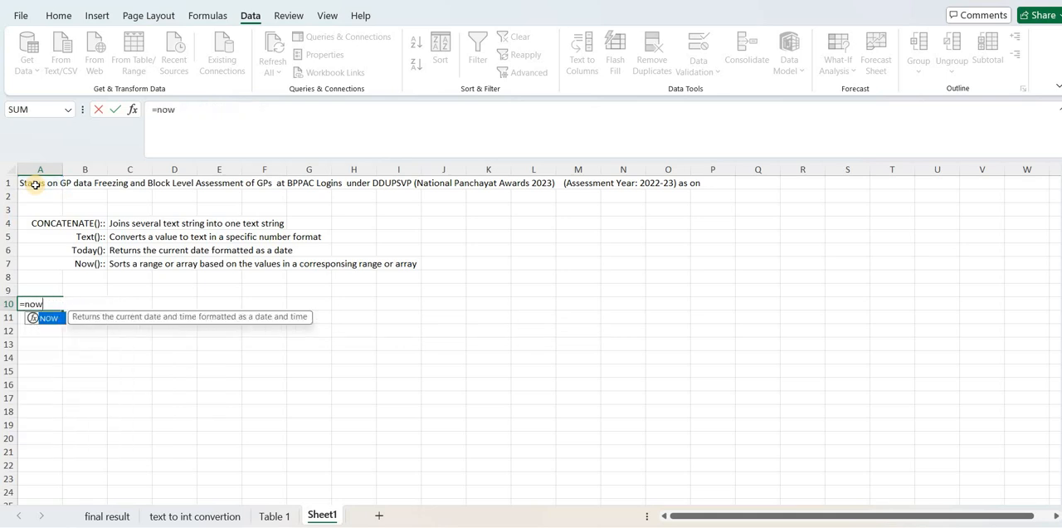
text(())
key(Return)
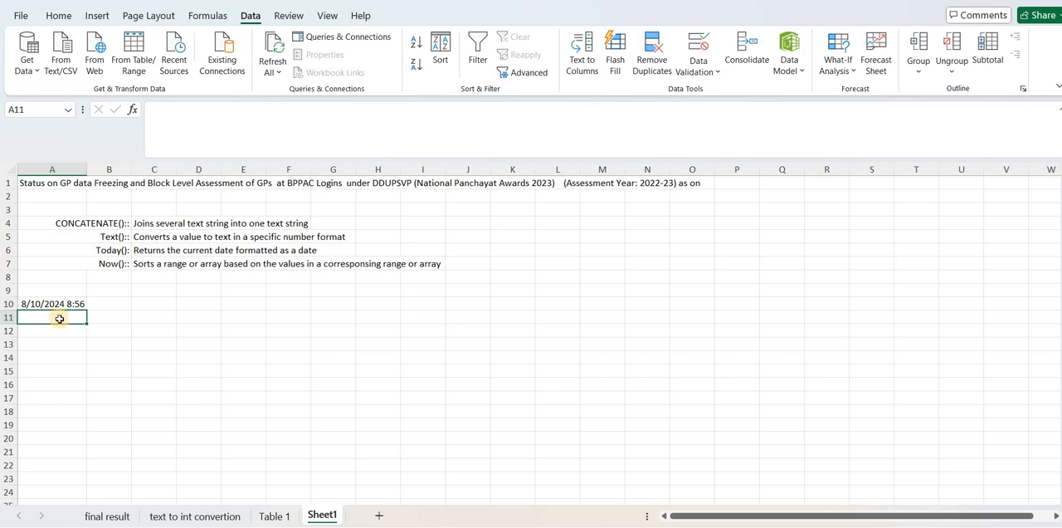
Enter =concatenate(a1,text(now(),"dd.mm.yyyy hh:mm am/pm")) in cell A11 to join the A1 title with the current date and time.
text(=)
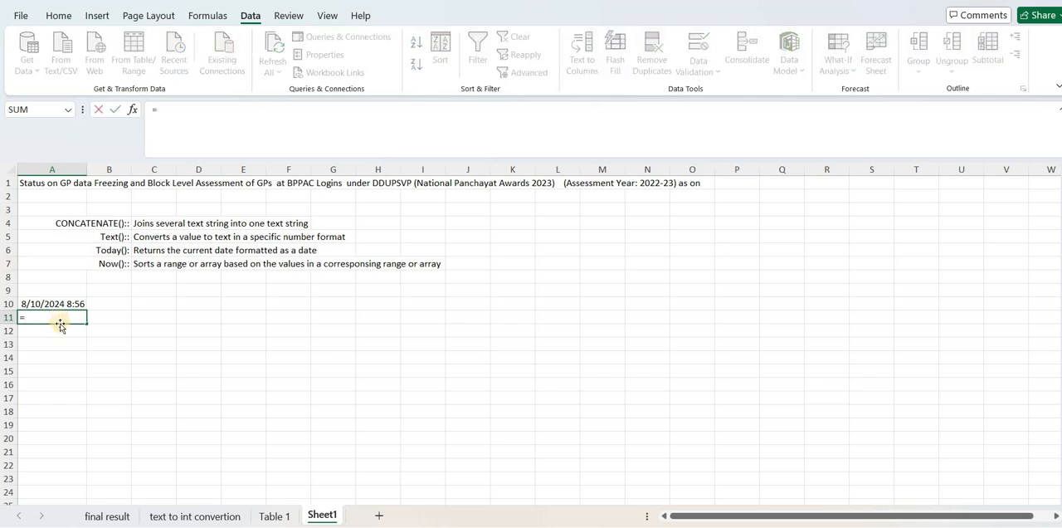
text(conca)
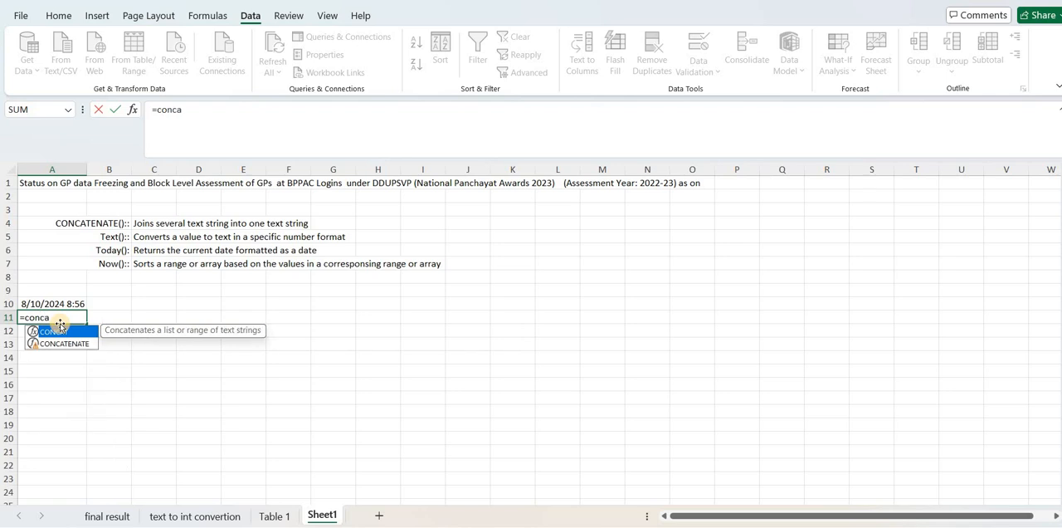
text(tenate()
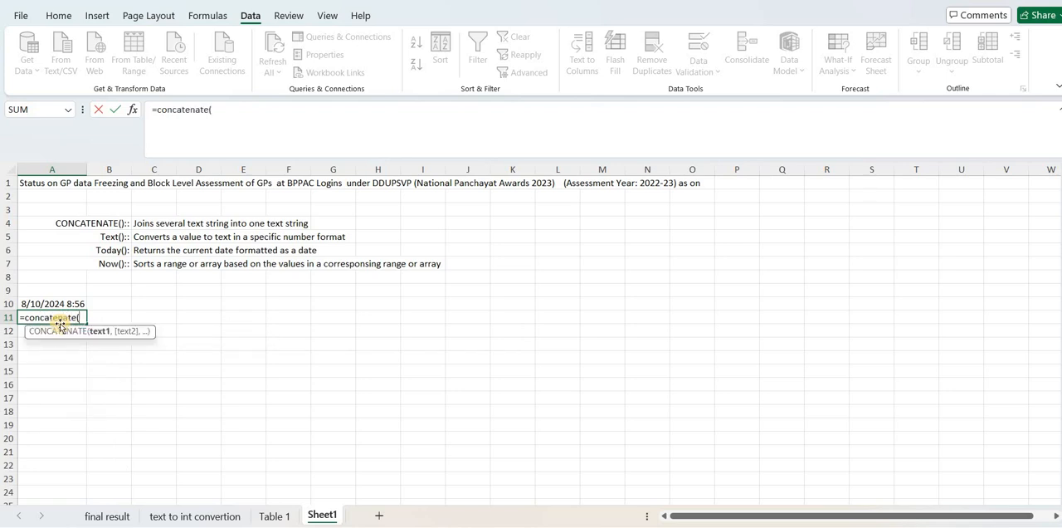
text(a1)
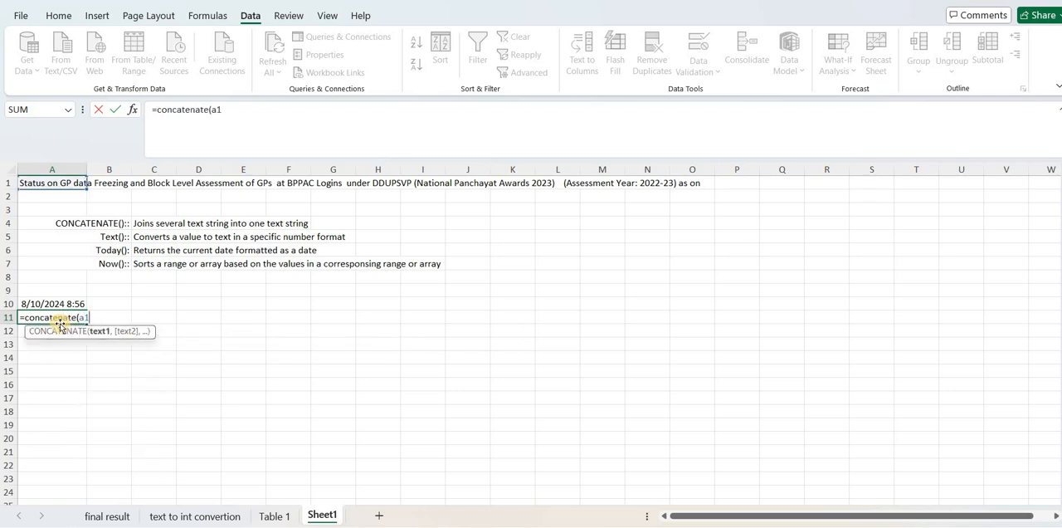
text(,)
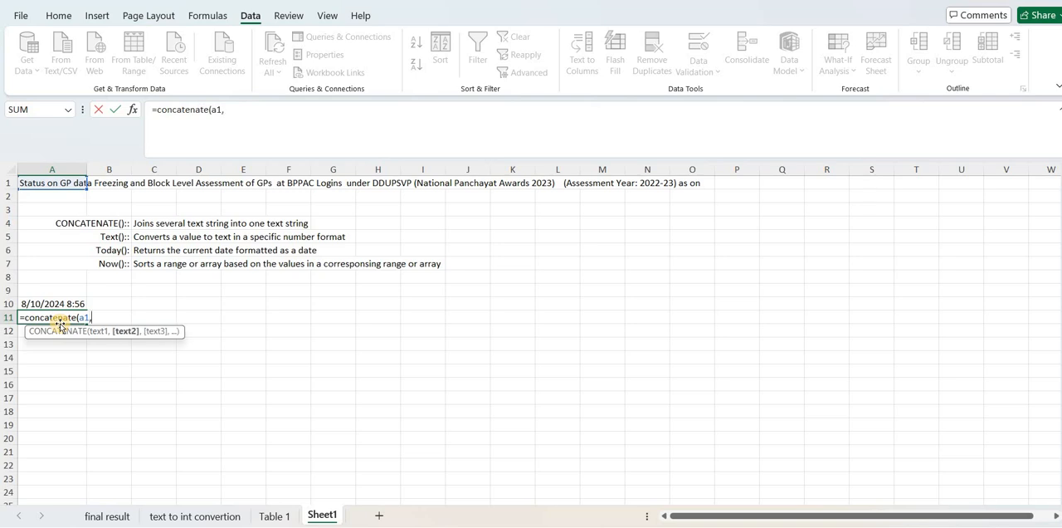
text(text)
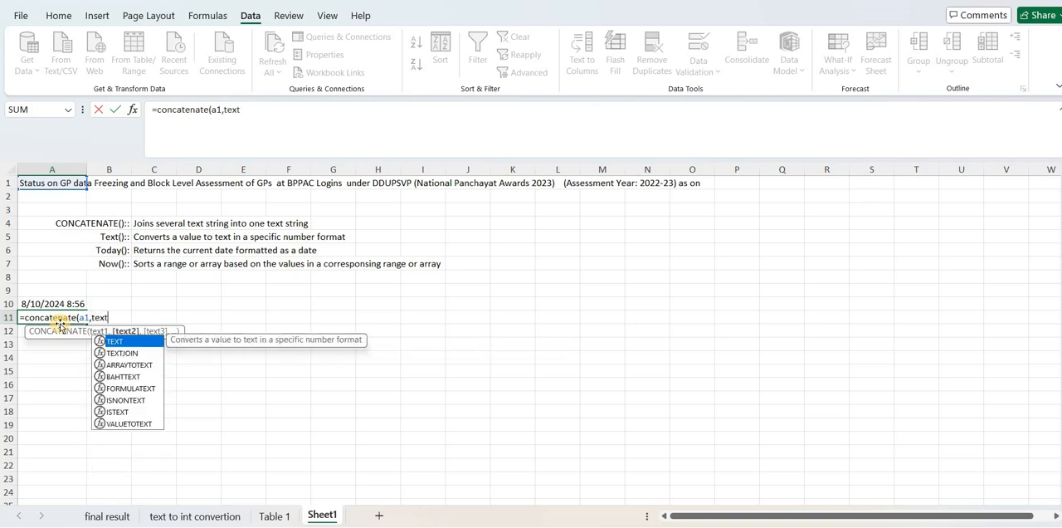
text((now)
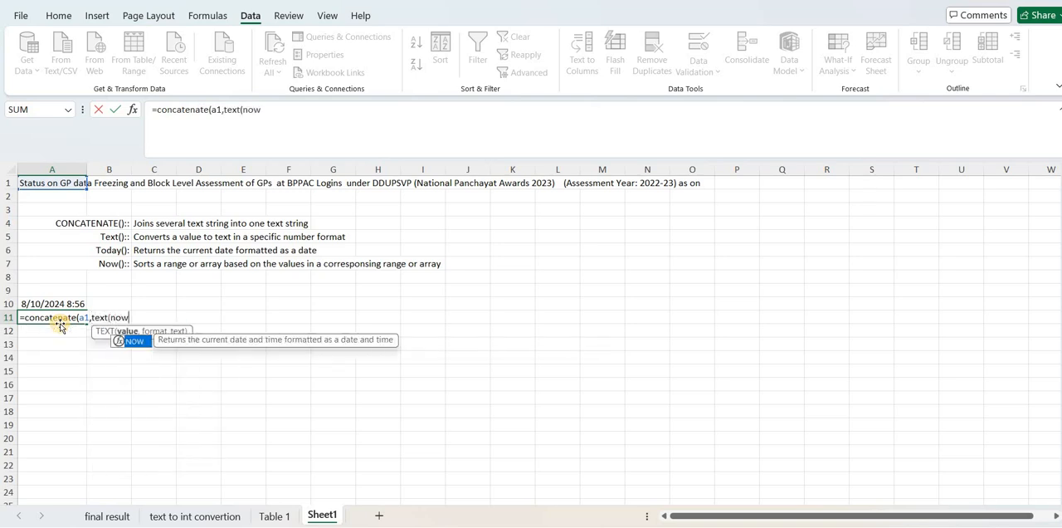
text((),)
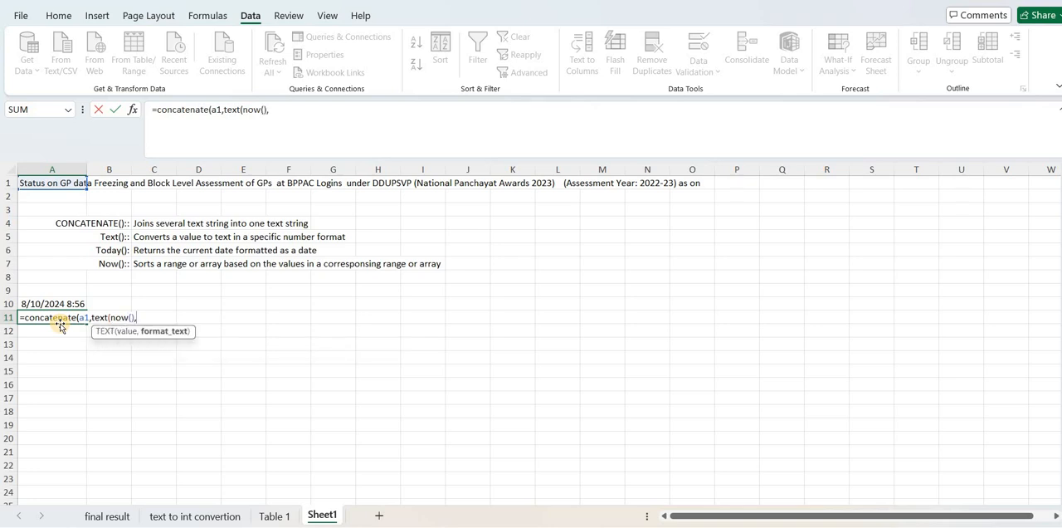
text("dd.mm.yyyy)
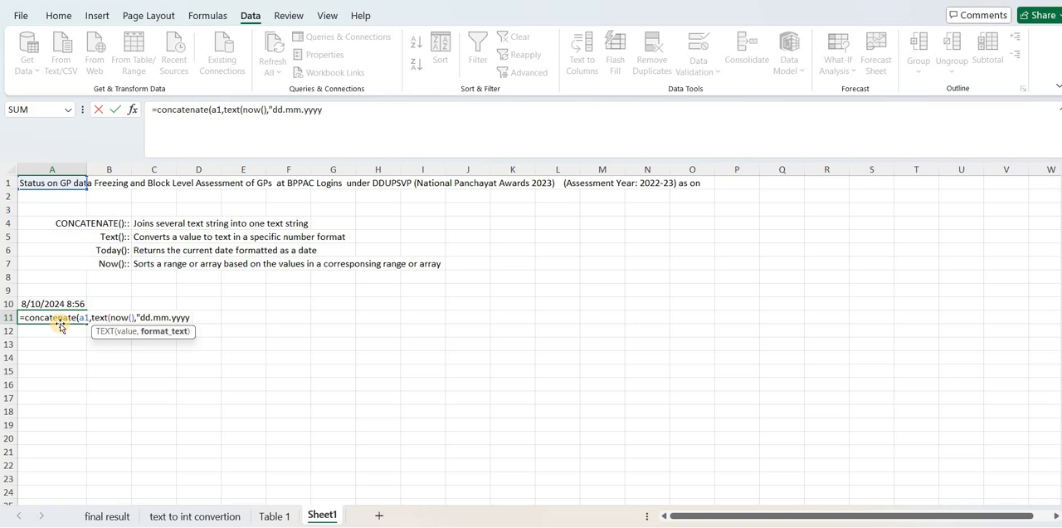
text(hh:mm am/p)
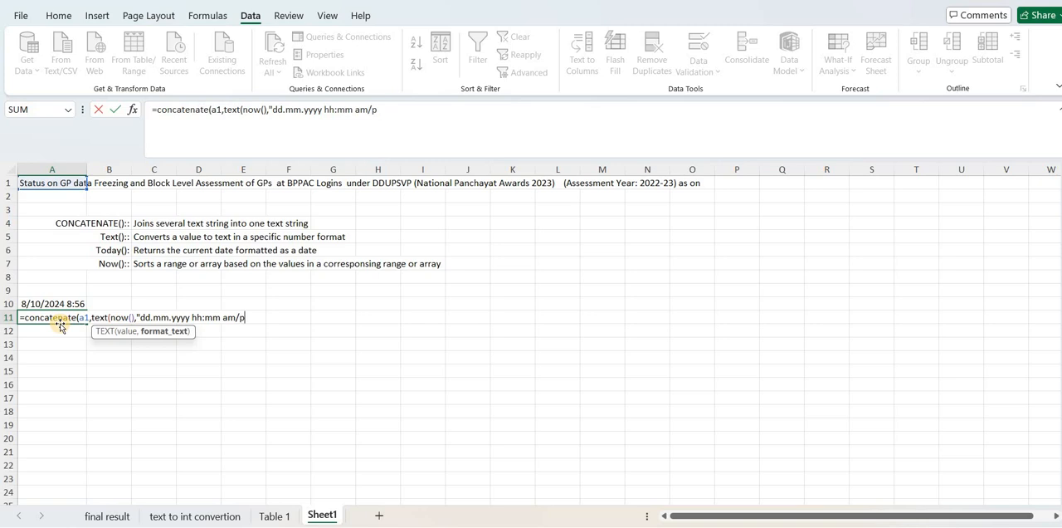
text(m)
text())
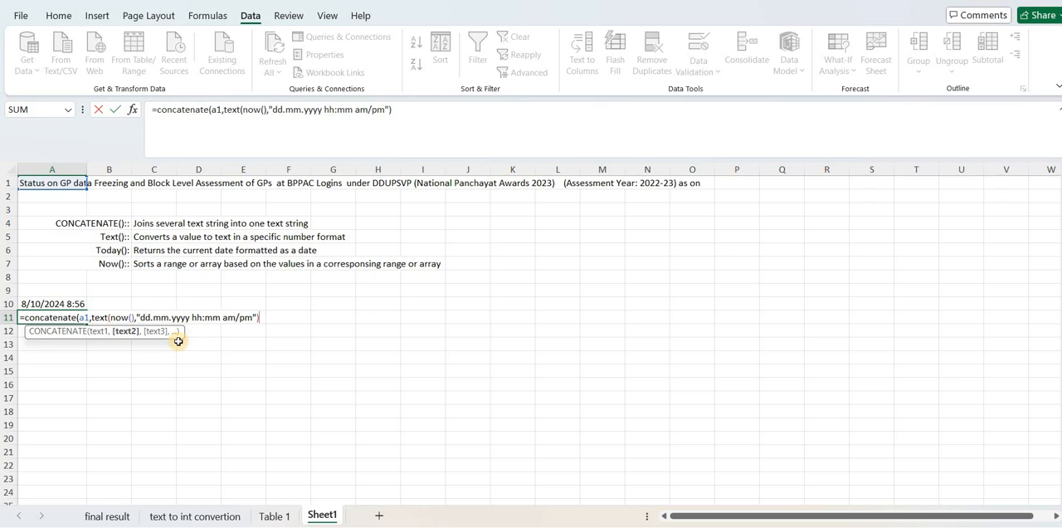
text())
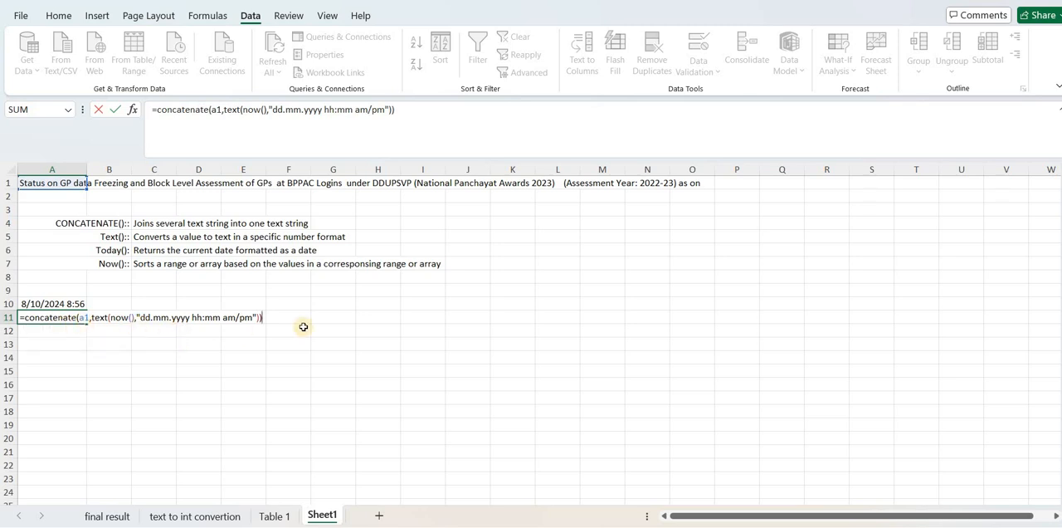
key(Return)
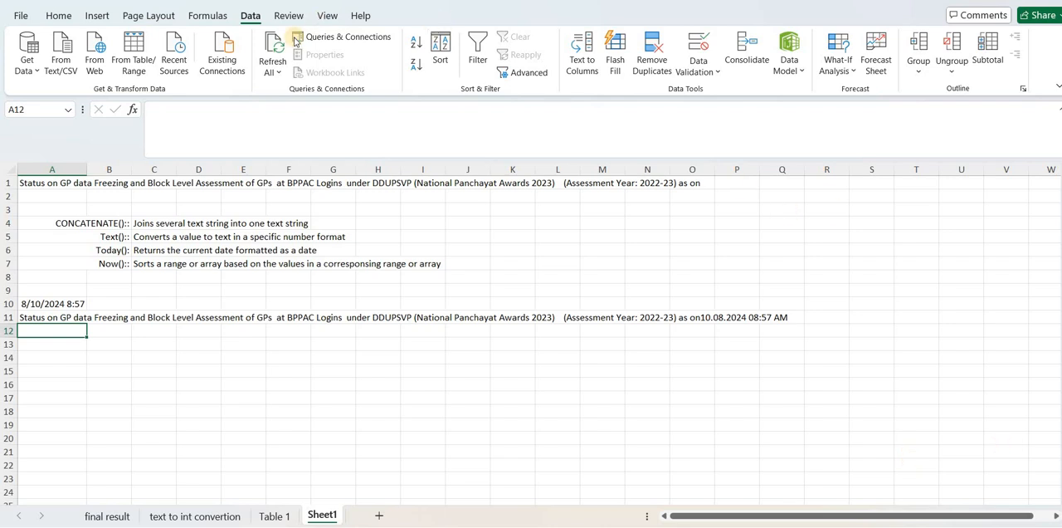
Refresh all workbook data, and check the date and time in the title cell A1 of the final result sheet.
click(279, 72)
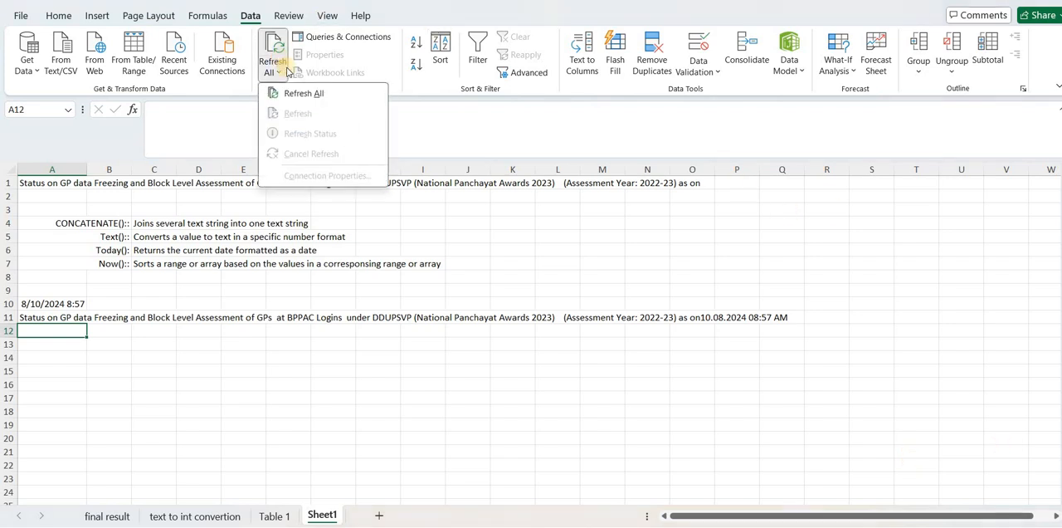
click(292, 89)
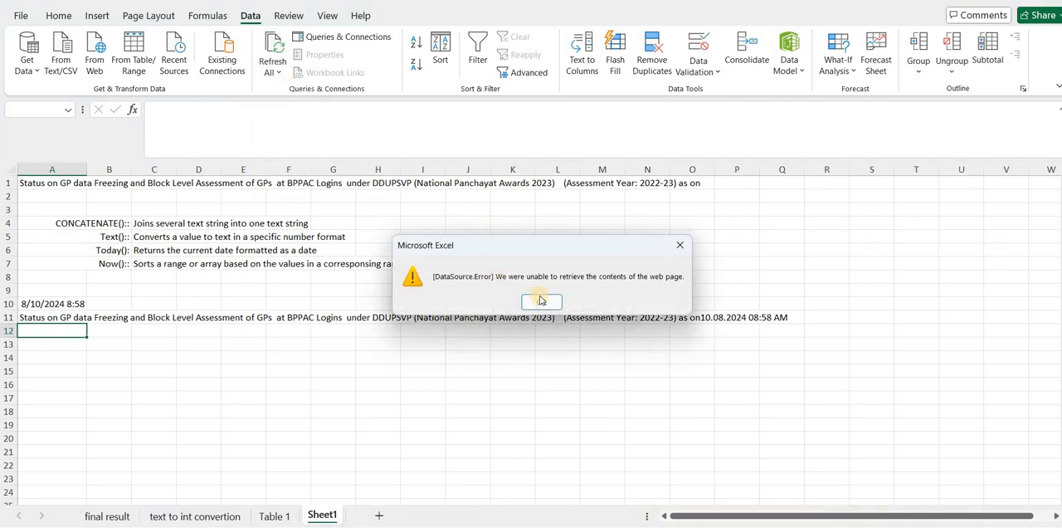
click(541, 301)
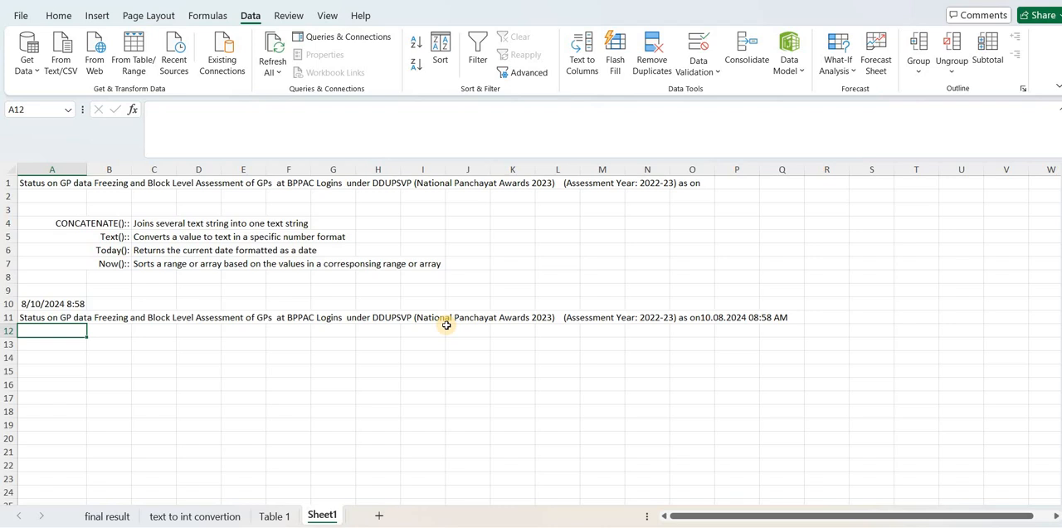
click(108, 514)
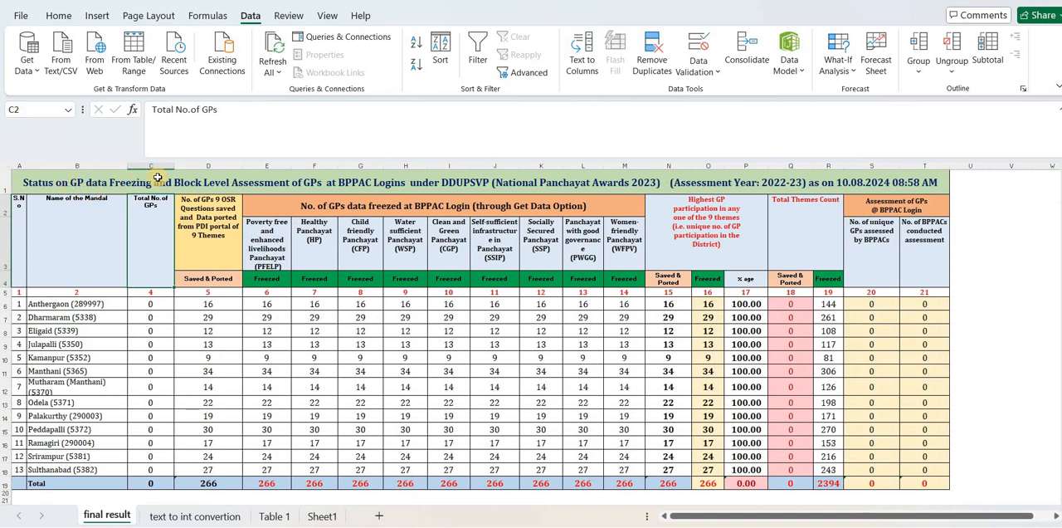
click(75, 184)
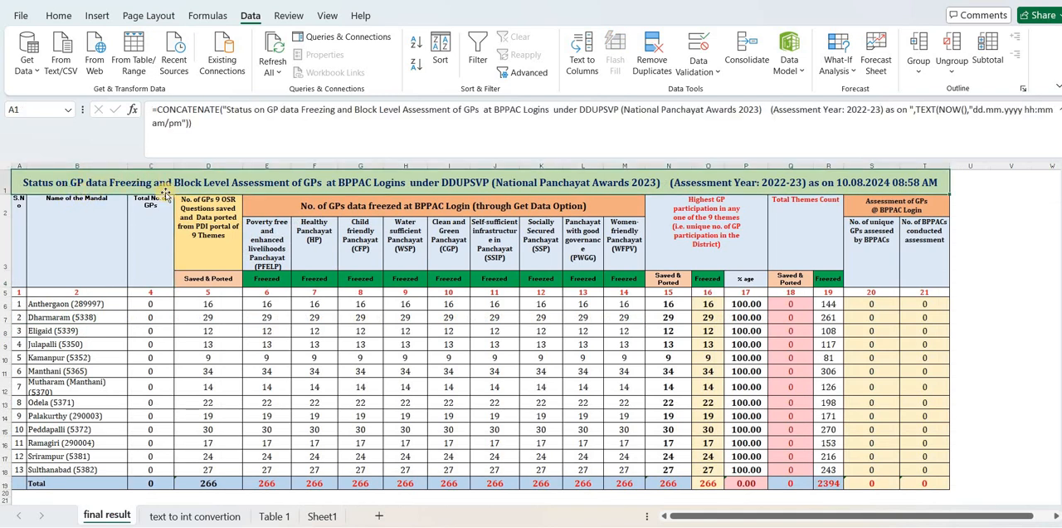